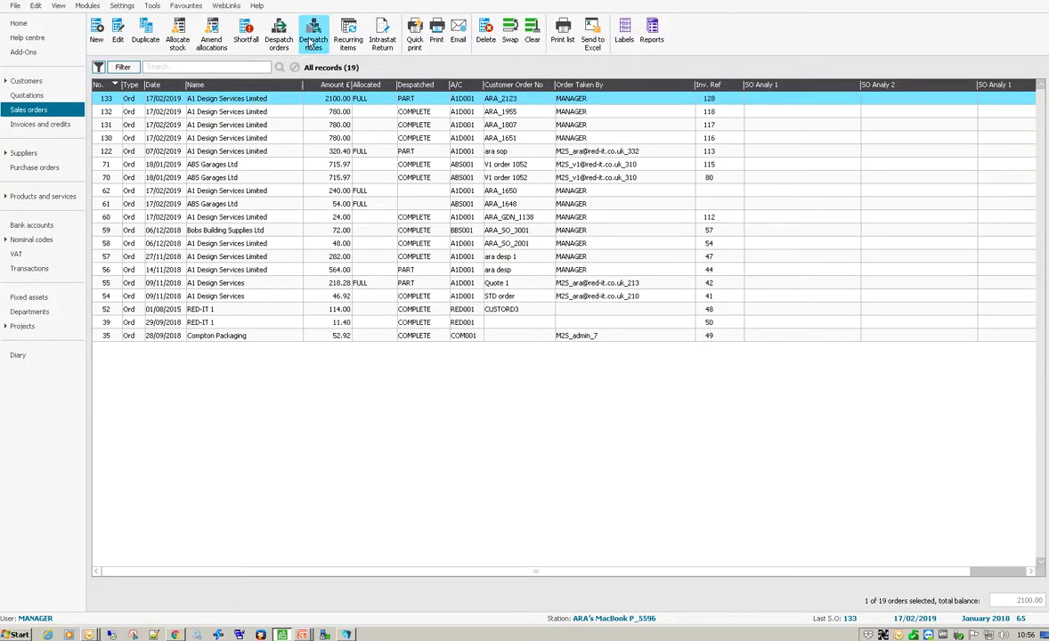
# Start a despatch note, entering the customer's reference and choosing the A1 Design Services account
pyautogui.click(313, 35)
pyautogui.click(694, 290)
pyautogui.write('ARA_')
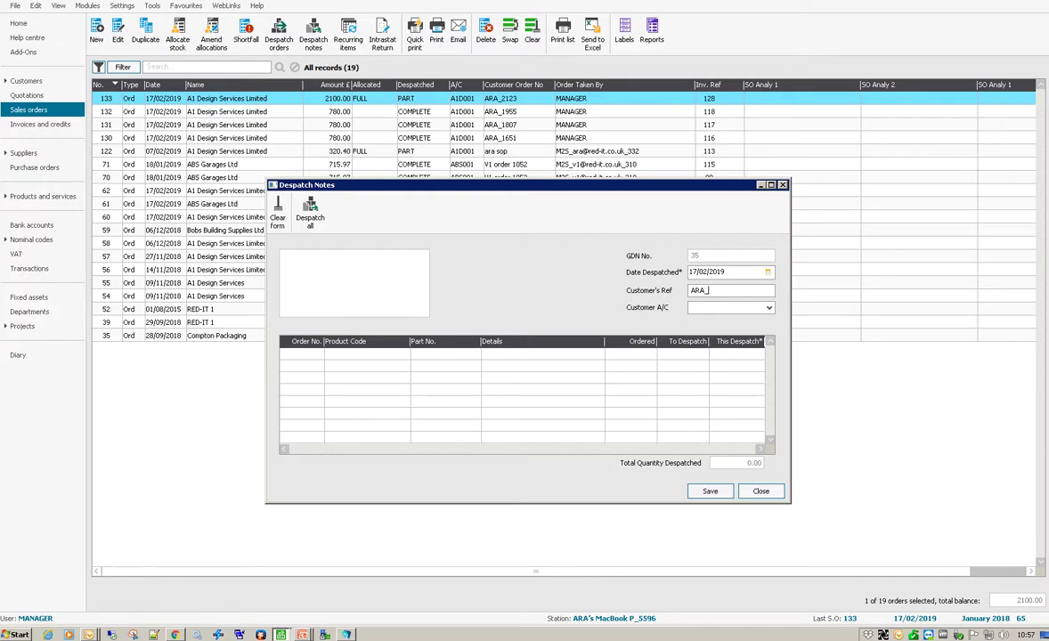
pyautogui.write('1-')
pyautogui.write('056')
pyautogui.click(768, 307)
pyautogui.click(712, 319)
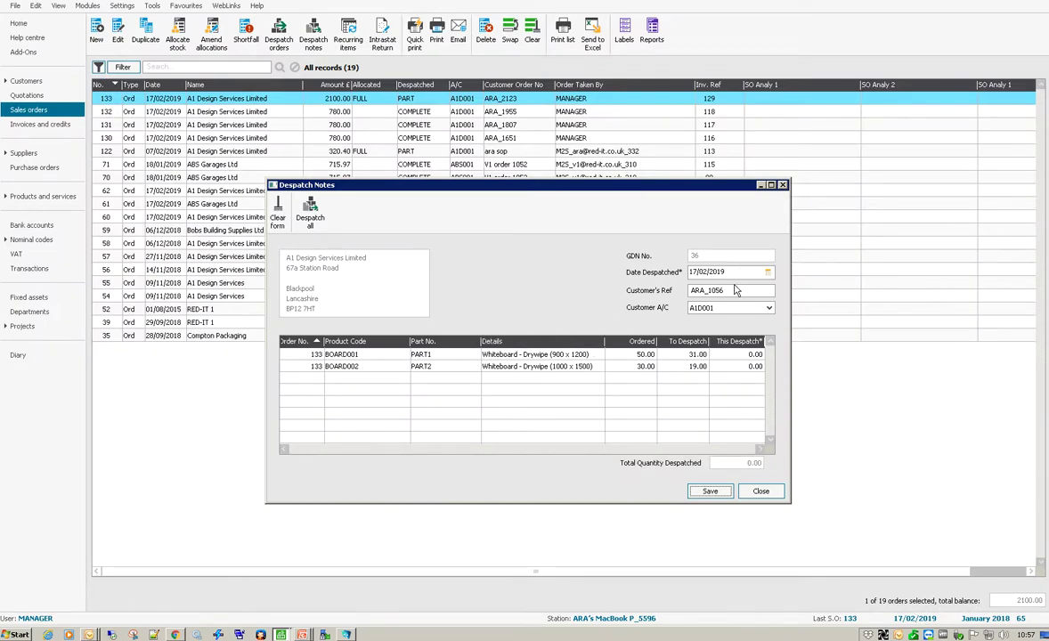
# Correct the reference's last digit, despatch a quantity of 11 on the first line, and save the note
pyautogui.press('BackSpace')
pyautogui.write('7')
pyautogui.click(742, 356)
pyautogui.write('11')
pyautogui.click(710, 490)
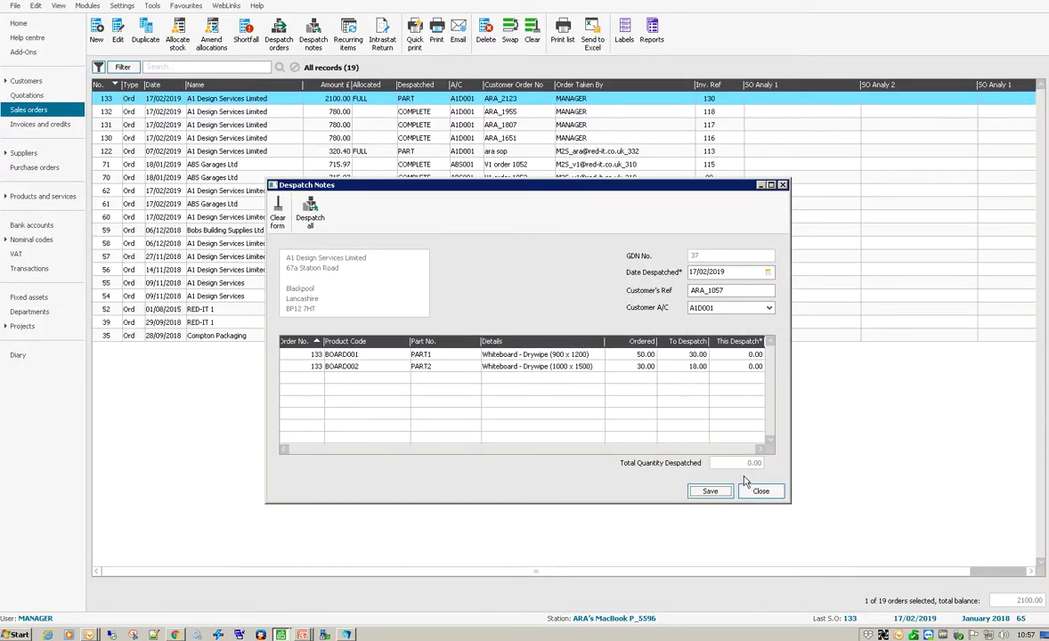
# Open the A1 Design Services whiteboard order and list its despatch notes
pyautogui.click(756, 491)
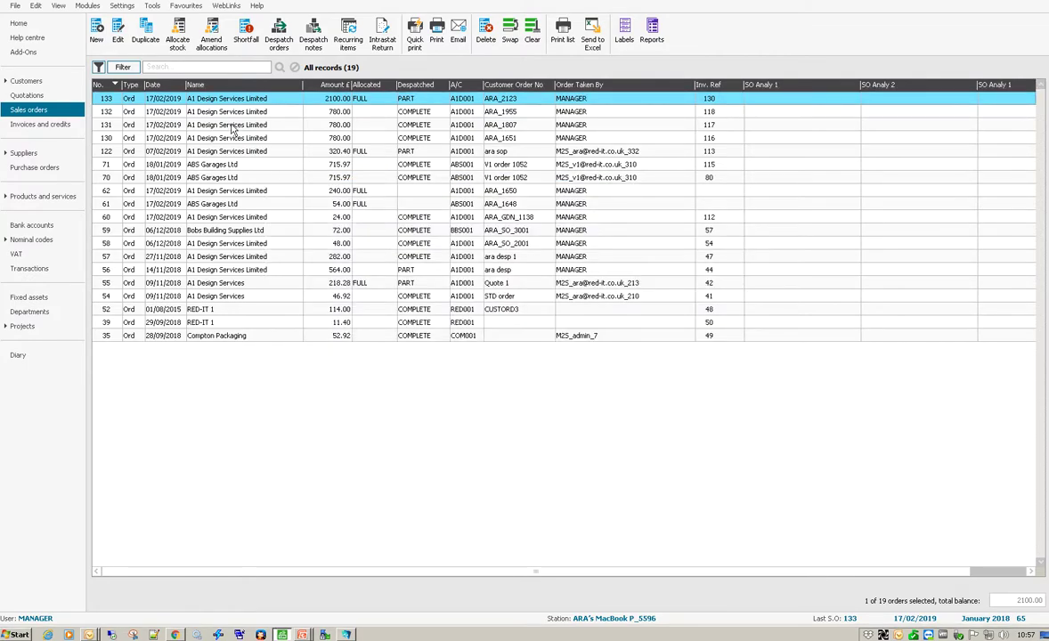
pyautogui.doubleClick(211, 98)
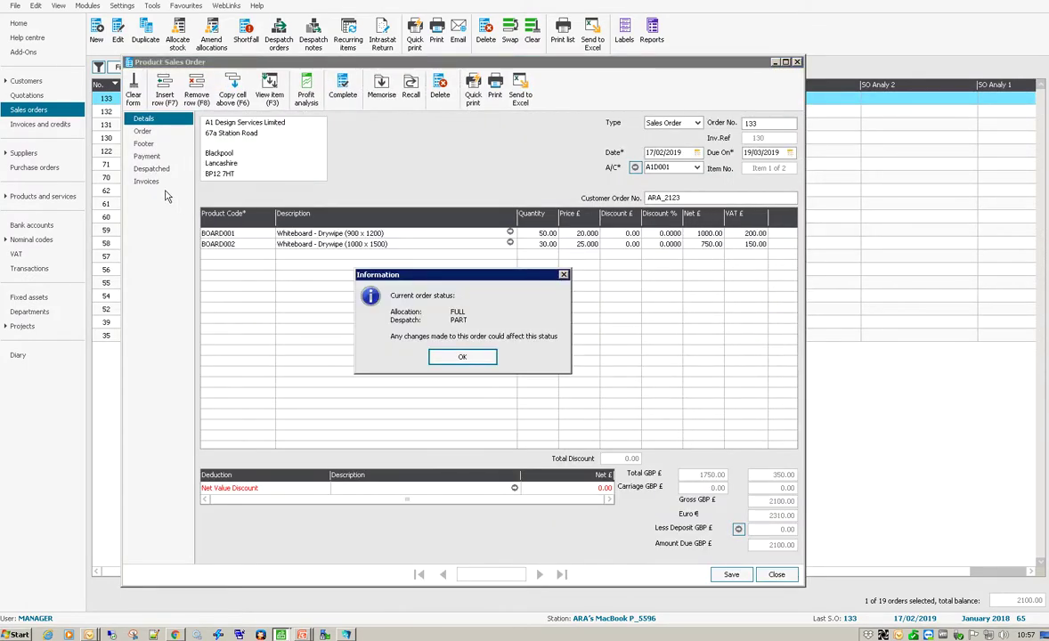
pyautogui.click(424, 331)
pyautogui.click(164, 170)
# Check the two new despatch notes in the order's despatched list
pyautogui.click(407, 295)
pyautogui.click(408, 306)
pyautogui.click(408, 296)
pyautogui.click(408, 306)
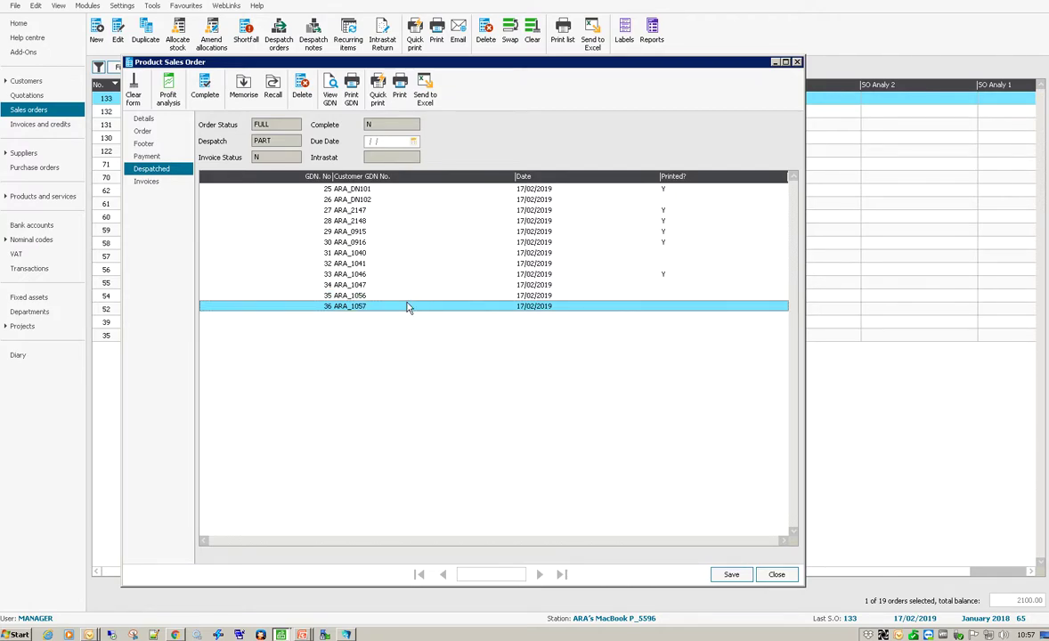
pyautogui.click(346, 634)
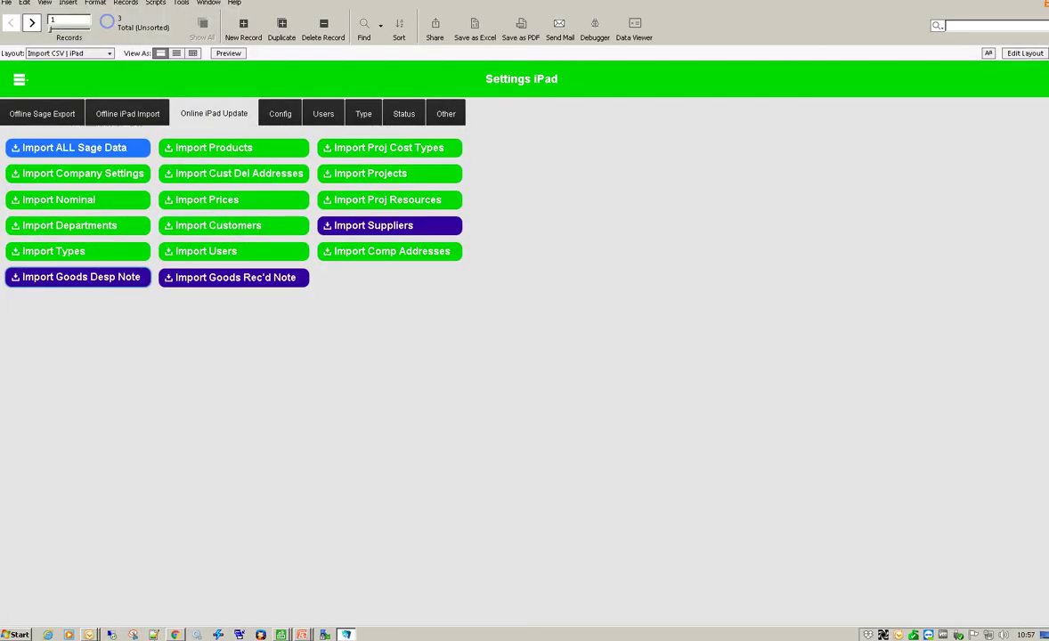
# Import the goods despatch notes from Sage into FileMaker and confirm the successful download
pyautogui.click(82, 279)
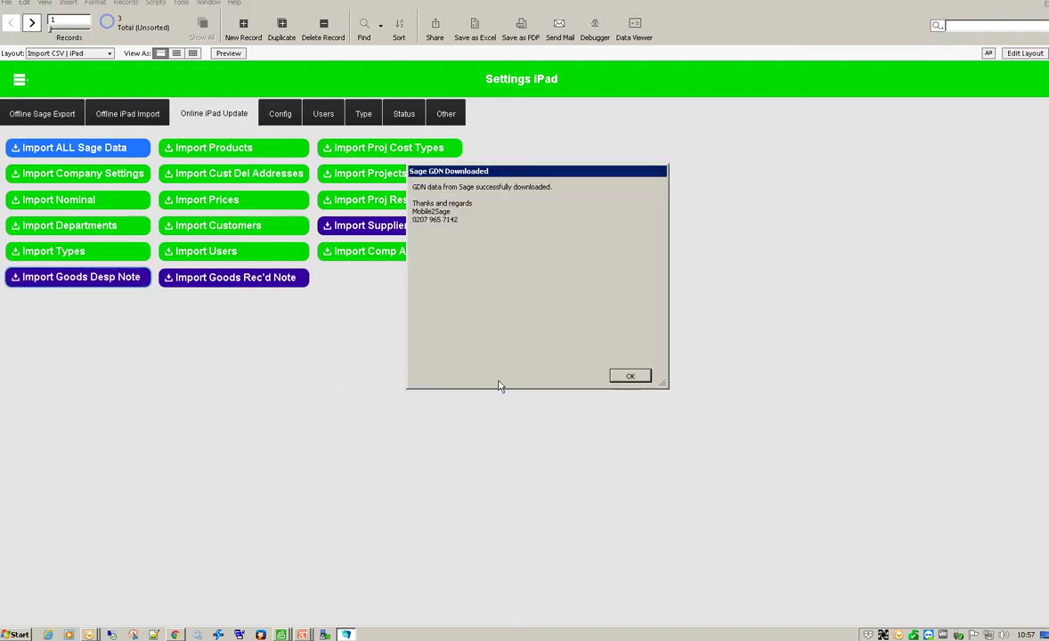
pyautogui.click(630, 375)
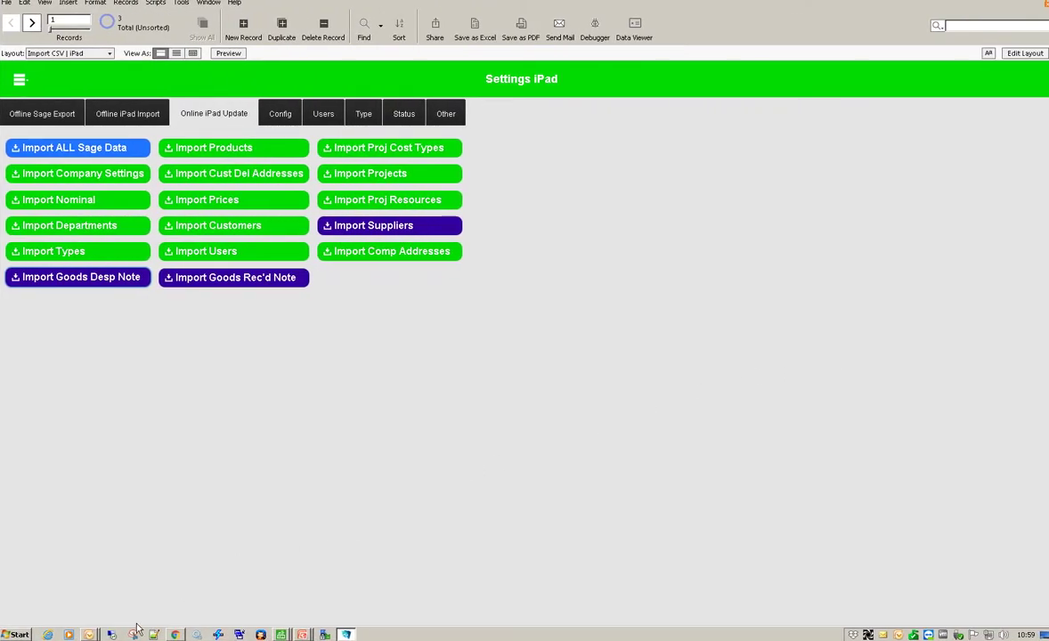
# Preview the signed GDN PDF attachments of both SIGNED Proof Of Delivery emails in Outlook
pyautogui.moveTo(89, 634)
pyautogui.click(89, 598)
pyautogui.click(303, 122)
pyautogui.click(743, 123)
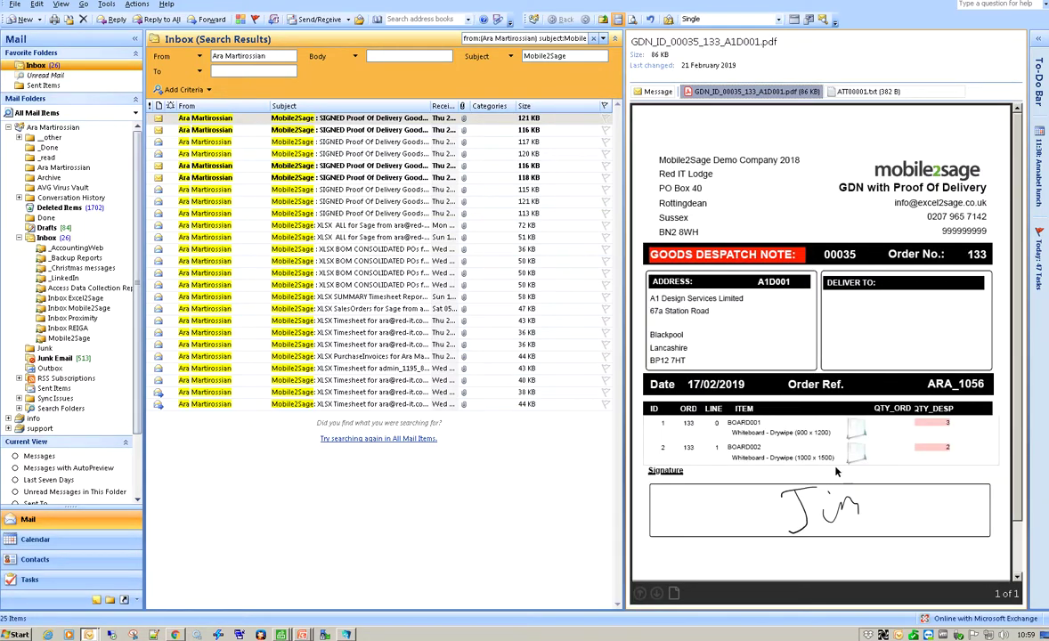
pyautogui.click(374, 131)
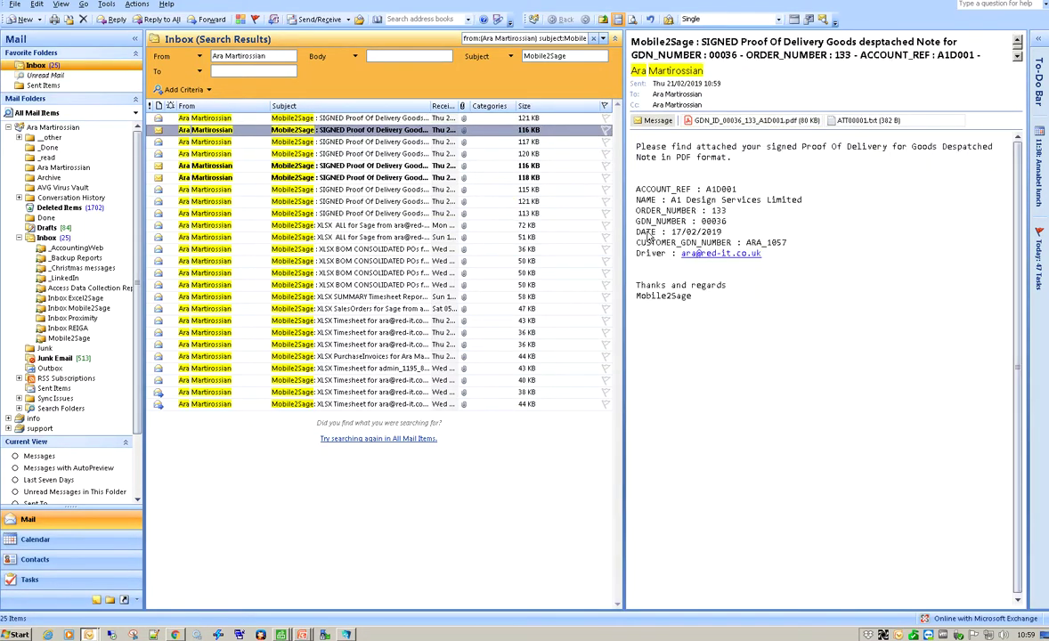
pyautogui.click(743, 122)
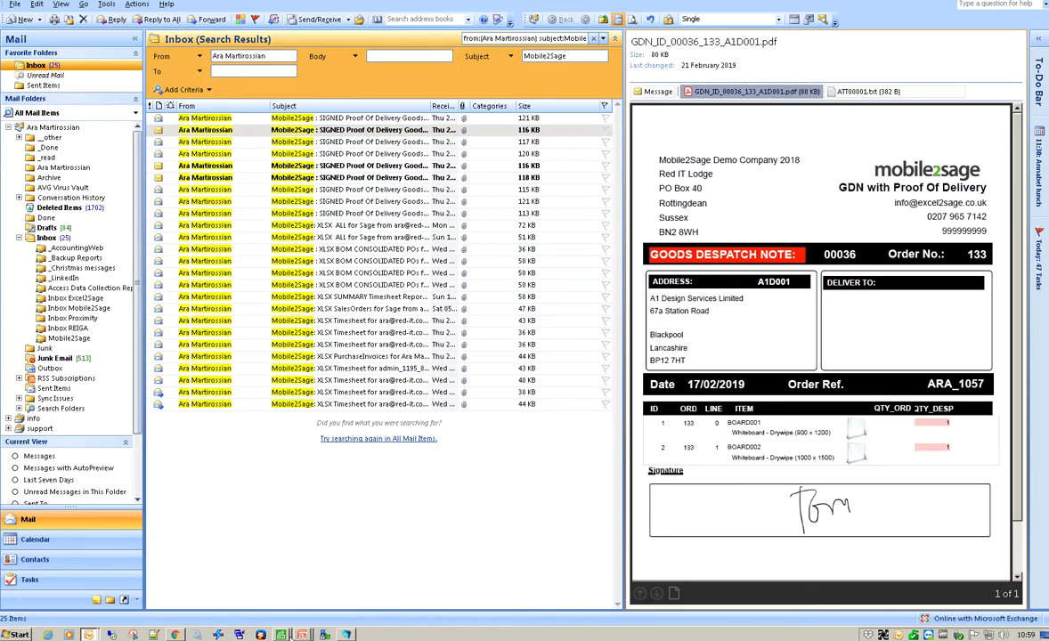
# Print-preview the delivery note for GDN 35 and enlarge the preview to show it fully
pyautogui.click(283, 615)
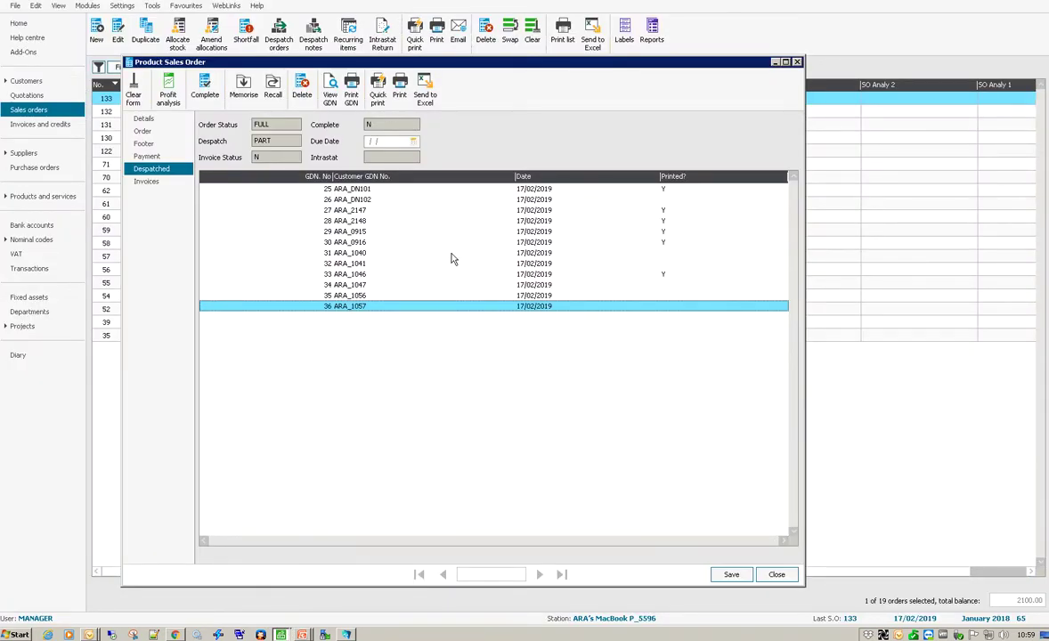
pyautogui.click(402, 295)
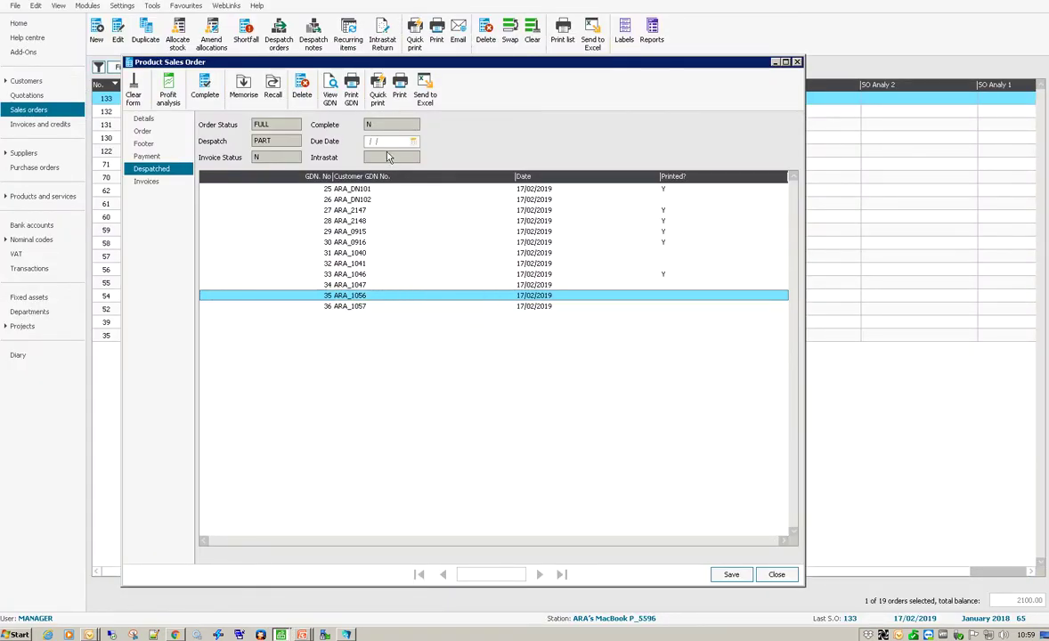
pyautogui.click(353, 95)
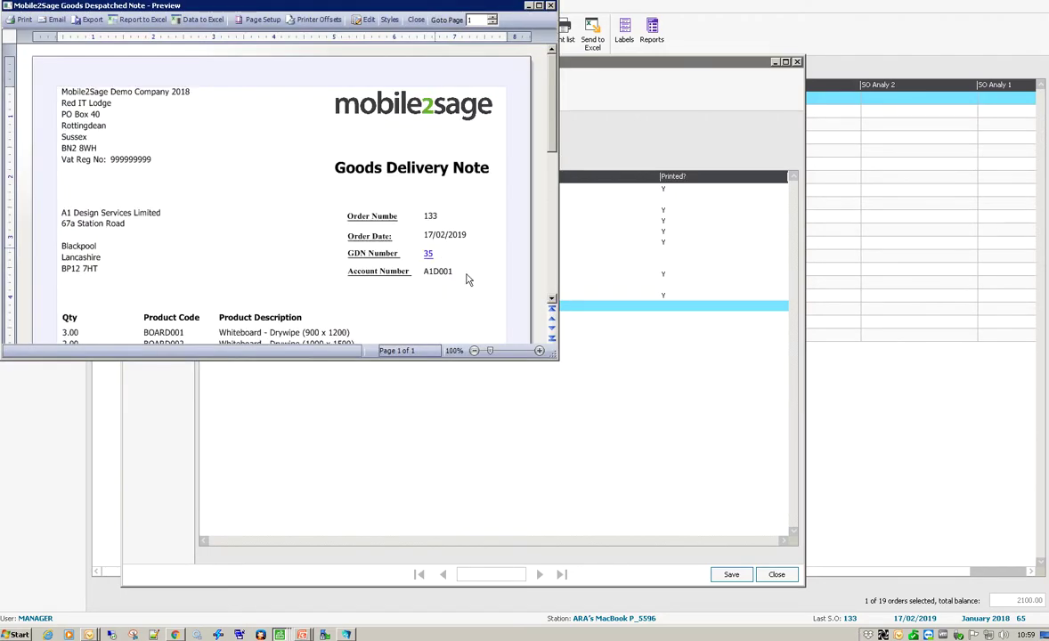
pyautogui.click(629, 463)
pyautogui.moveTo(628, 463); pyautogui.dragTo(698, 595)
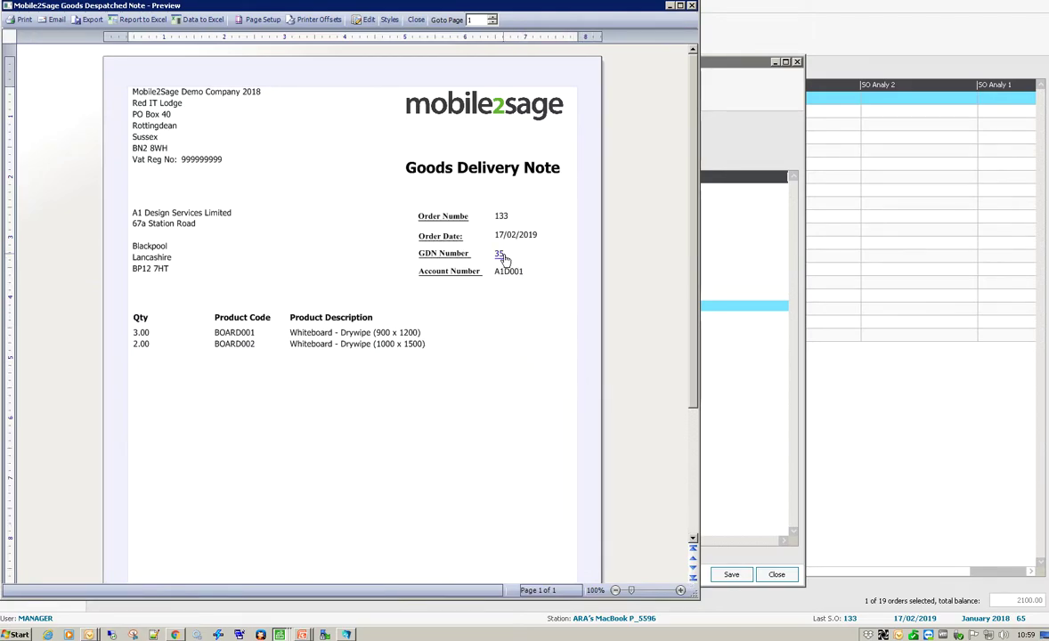